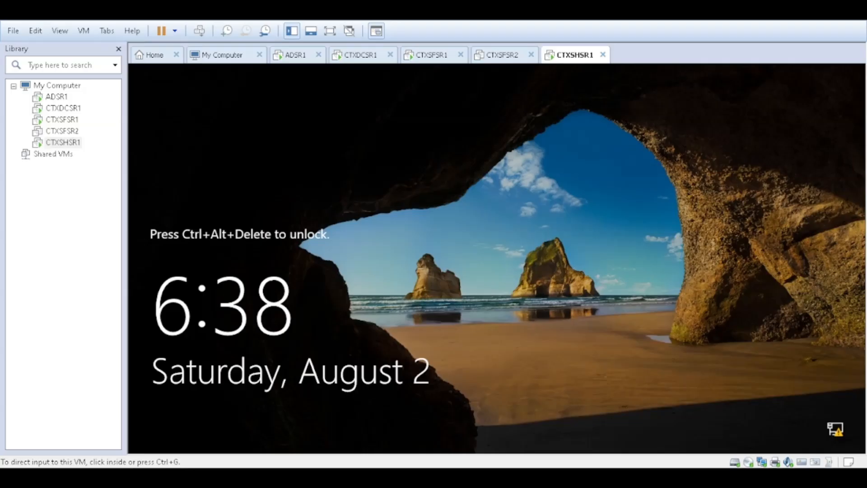
# Step: Show the CTXSHSR1 virtual machine in full screen
pyautogui.click(303, 211)
pyautogui.hotkey('ctrl', 'alt')
pyautogui.click(61, 32)
pyautogui.click(101, 49)
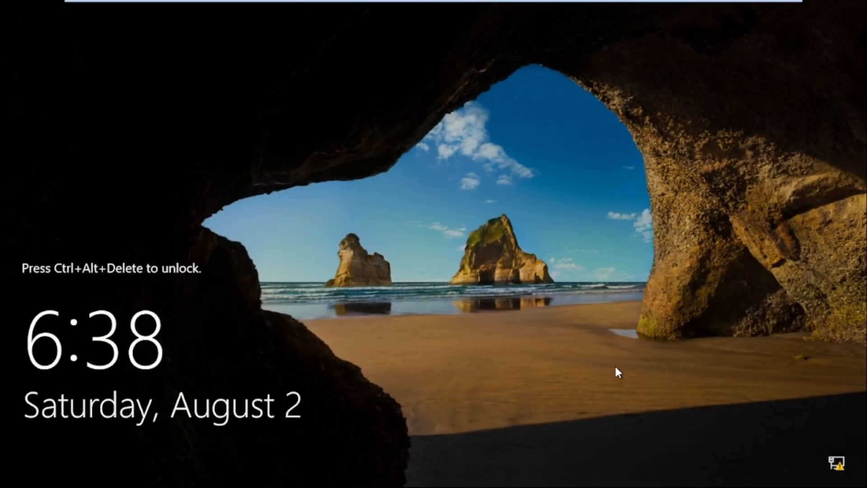
# Step: Unlock the virtual machine's lock screen and choose Other user for signing in
pyautogui.moveTo(371, 3)
pyautogui.hotkey('ctrl', 'alt', 'Delete')
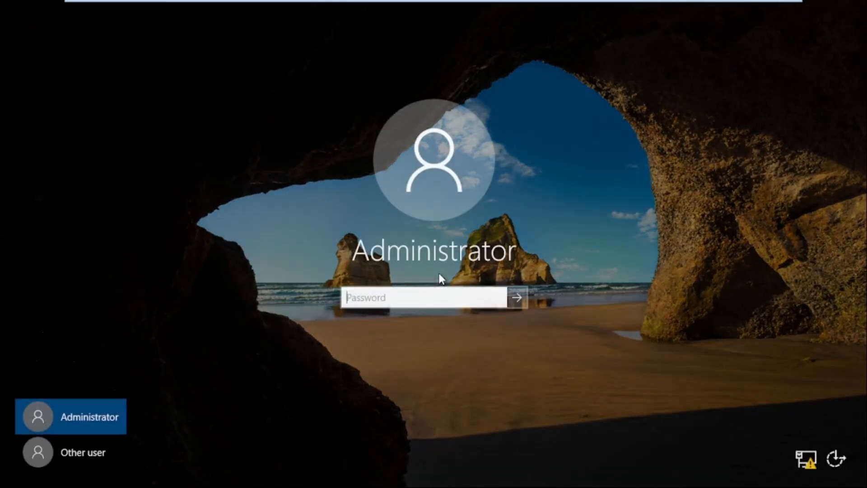
pyautogui.click(90, 452)
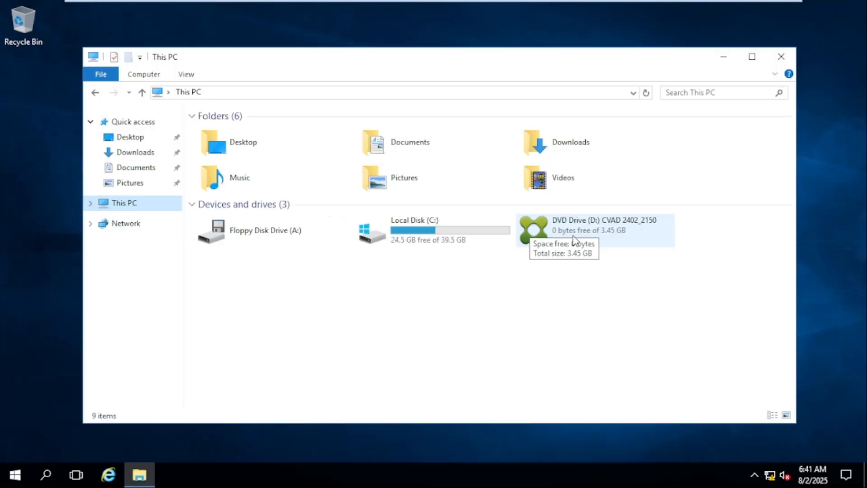
# Step: Launch the CVAD 2402_2150 installer from the DVD drive and start the Virtual Apps and Desktops setup of the Virtual Delivery Agent for Windows Multi-session OS
pyautogui.click(556, 235)
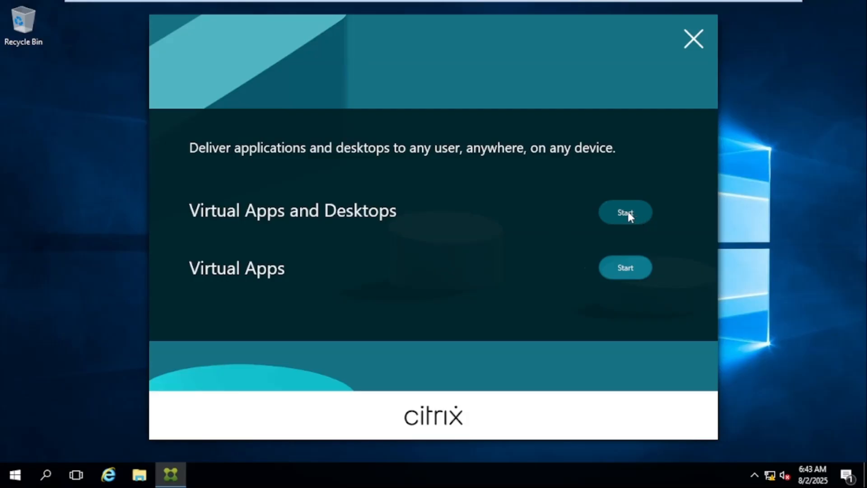
pyautogui.click(629, 215)
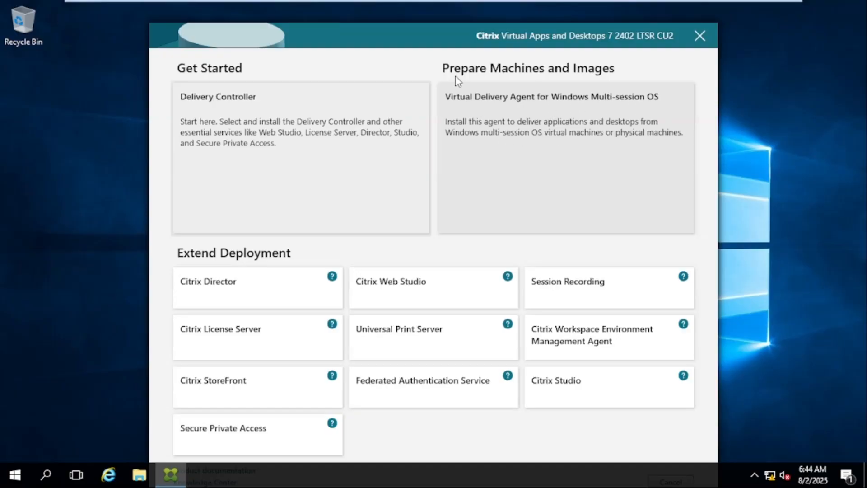
pyautogui.moveTo(433, 39); pyautogui.dragTo(417, 32)
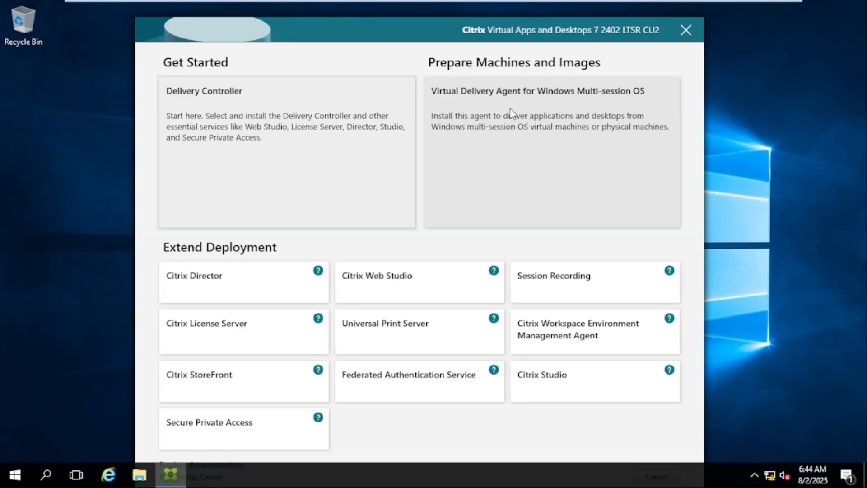
pyautogui.click(474, 106)
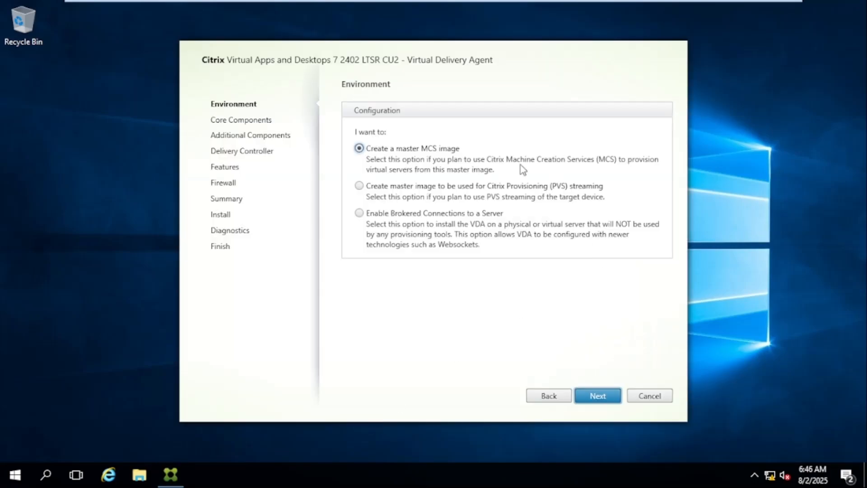
# Step: Set the environment to Enable Brokered Connections to a Server and continue past Core Components without Citrix Workspace App
pyautogui.moveTo(423, 62); pyautogui.dragTo(412, 61)
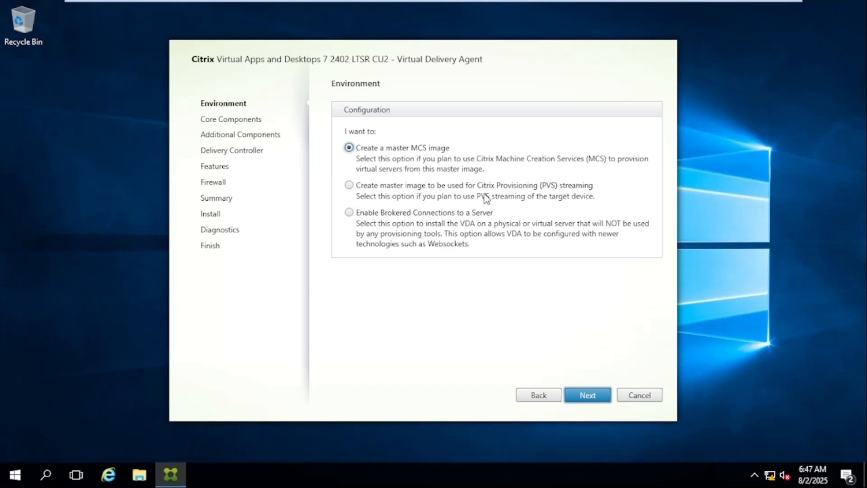
pyautogui.click(354, 213)
pyautogui.click(586, 396)
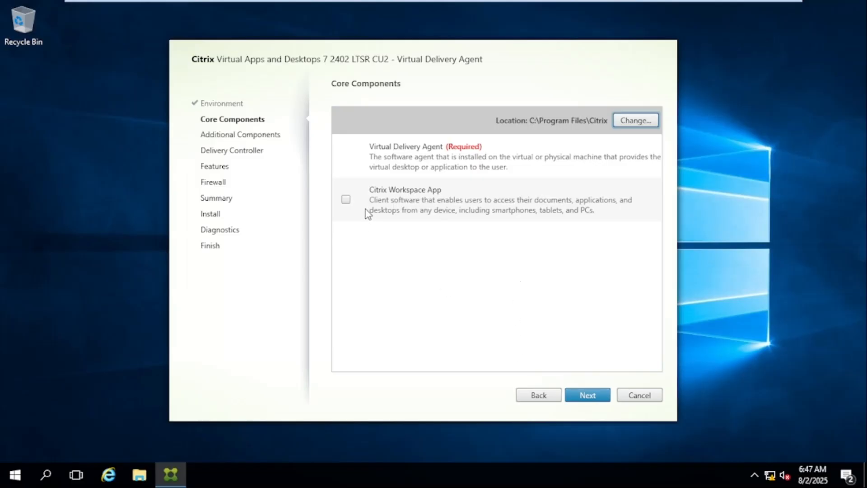
pyautogui.doubleClick(582, 398)
pyautogui.click(533, 394)
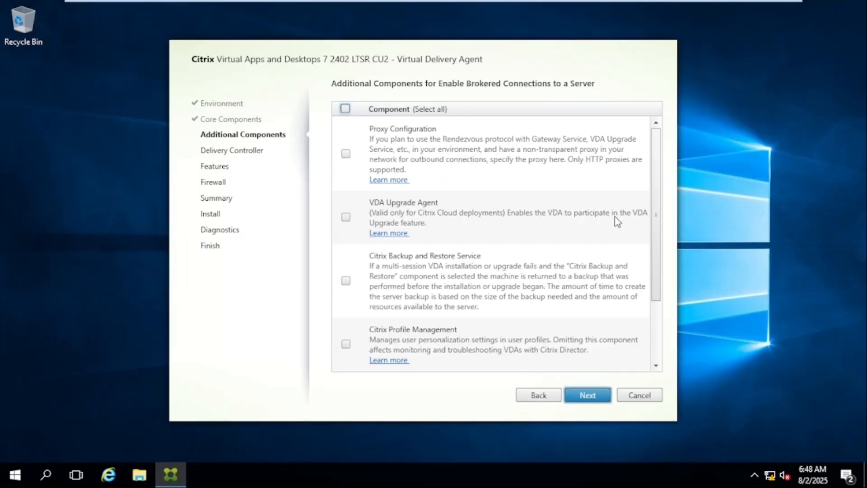
# Step: Include Citrix Profile Management as the only additional component and continue to the Delivery Controller page
pyautogui.scroll(-3, 657, 246)
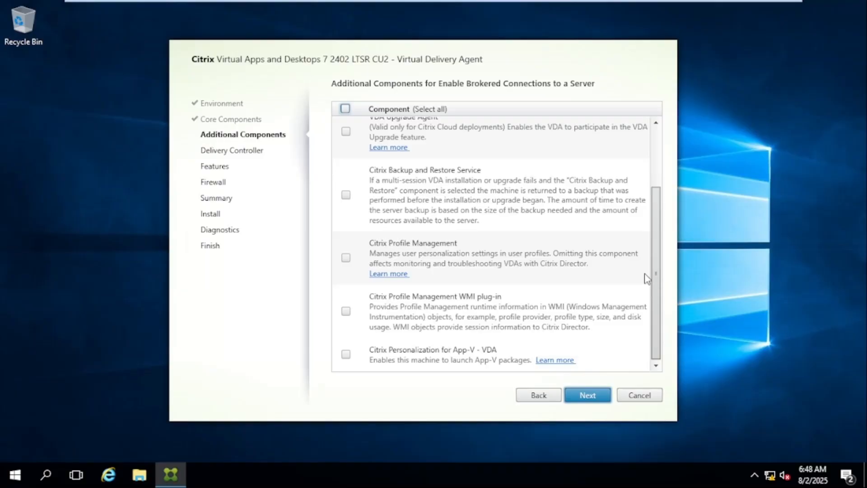
pyautogui.click(346, 258)
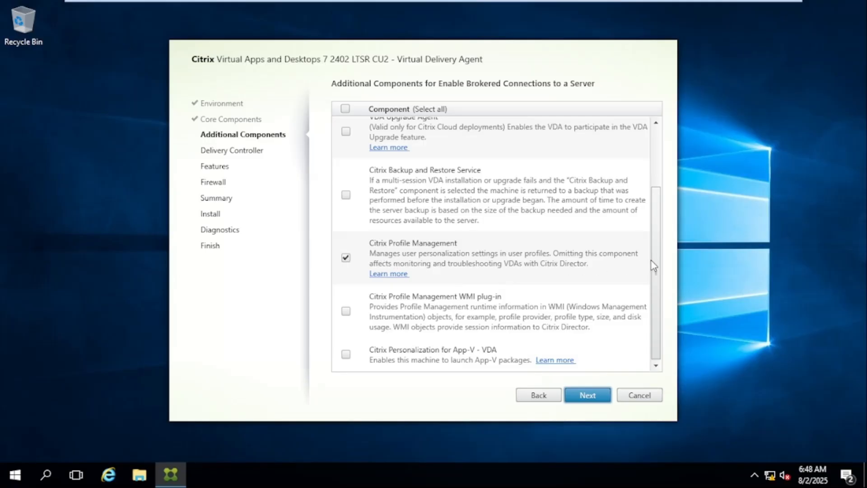
pyautogui.moveTo(658, 257); pyautogui.dragTo(653, 180)
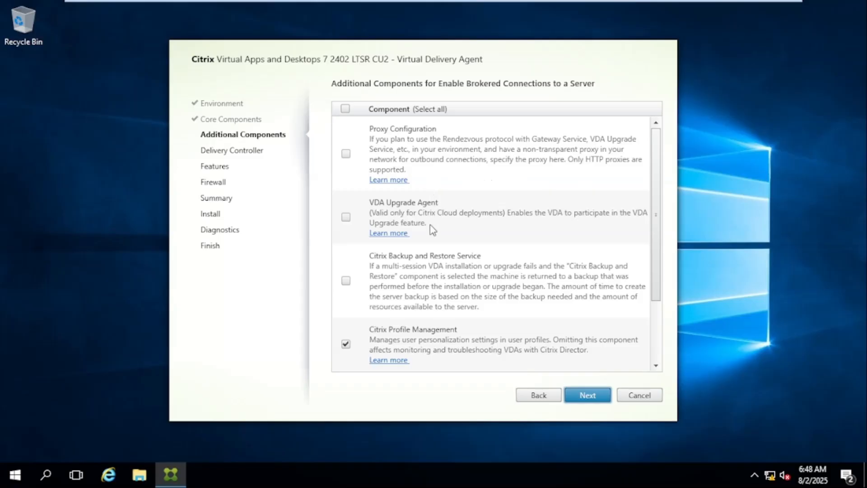
pyautogui.scroll(-3, 425, 253)
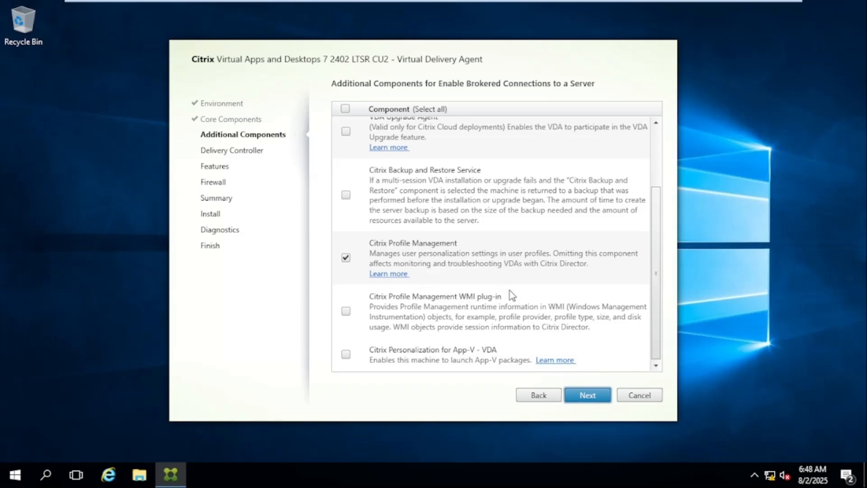
pyautogui.click(582, 399)
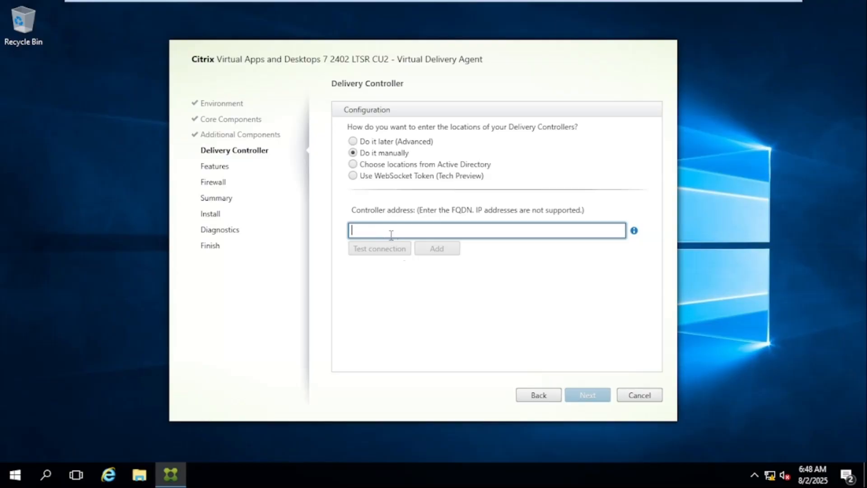
pyautogui.moveTo(412, 1)
pyautogui.moveTo(537, 3)
pyautogui.click(519, 13)
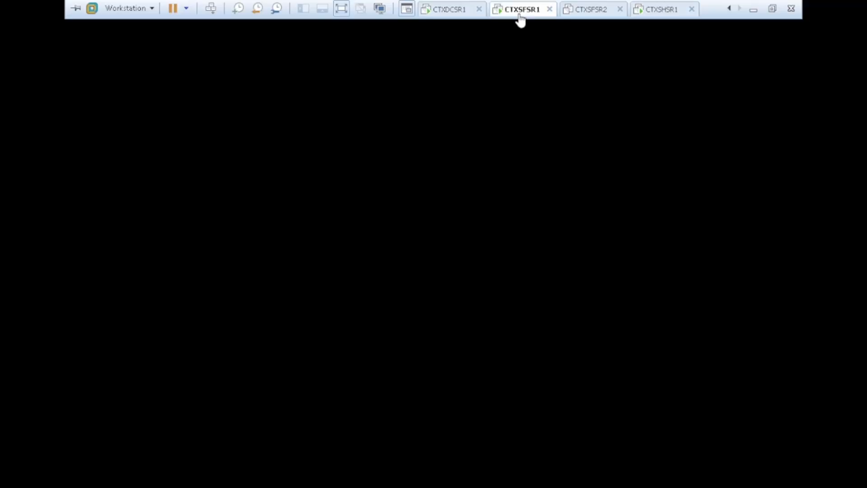
pyautogui.moveTo(446, 4)
pyautogui.click(666, 12)
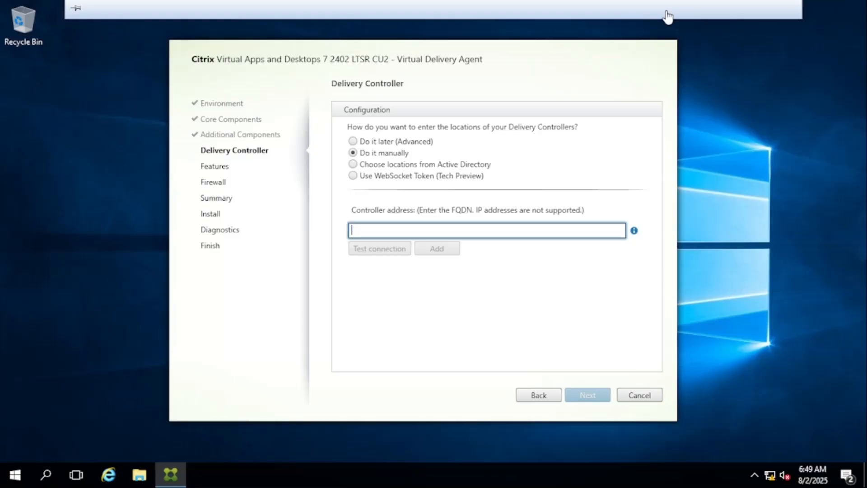
# Step: Ping CTXDCSR1 in Command Prompt, copy its full domain name from the reply, and minimize the console
pyautogui.click(47, 475)
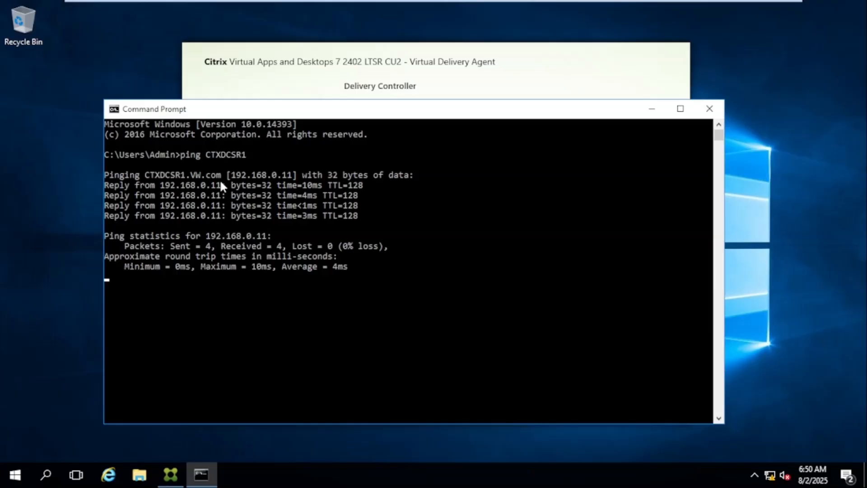
pyautogui.moveTo(217, 175); pyautogui.dragTo(145, 177)
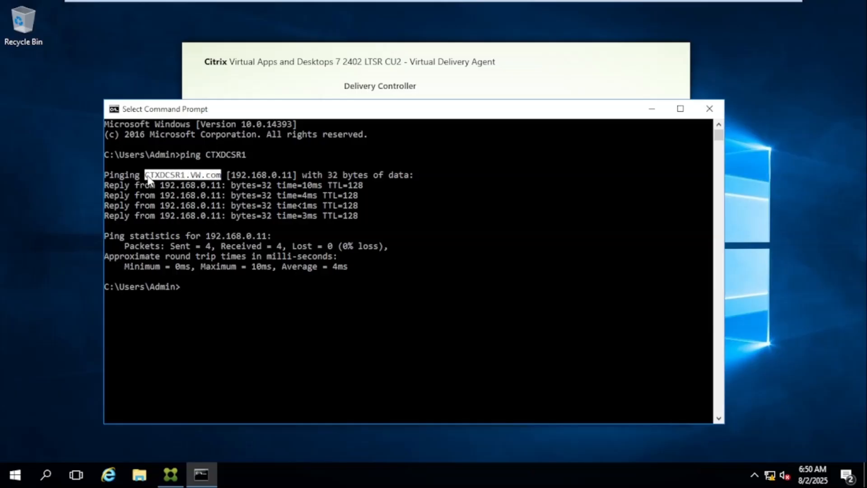
pyautogui.rightClick(151, 179)
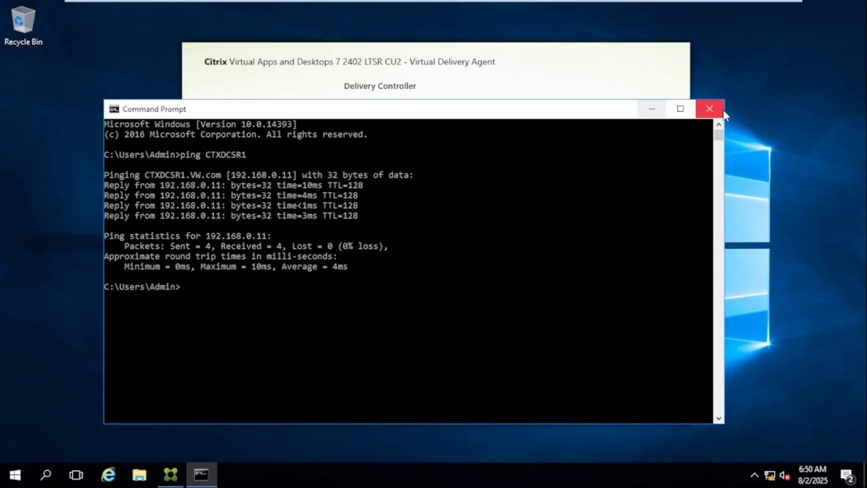
pyautogui.click(652, 109)
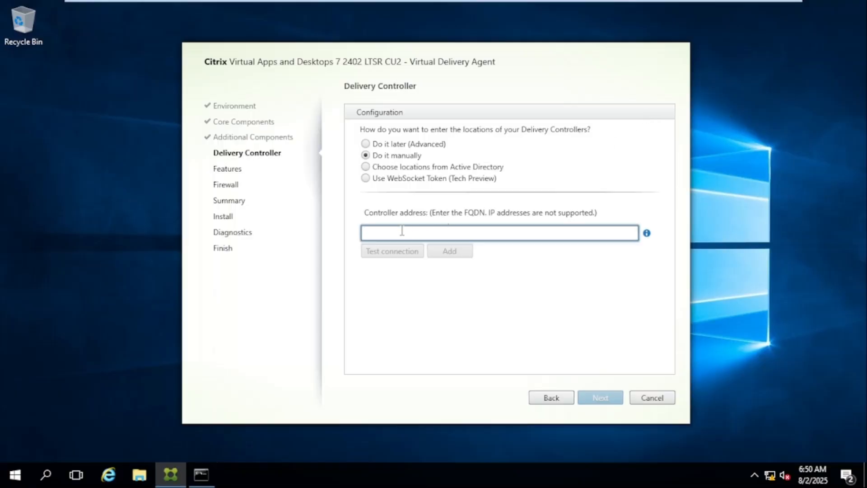
# Step: Enter CTXDCSR1.VW.com as the controller address, test its connection, and add it to the Delivery Controllers
pyautogui.write('CTXDCSR1.VW.com')
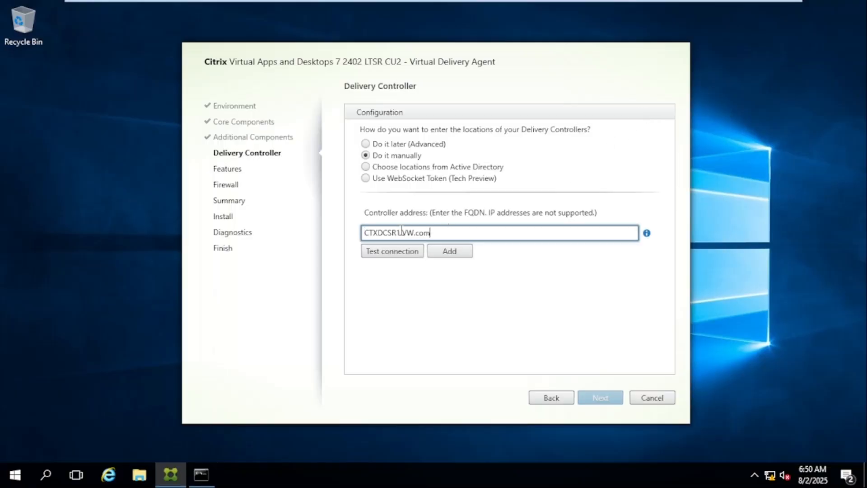
pyautogui.click(404, 254)
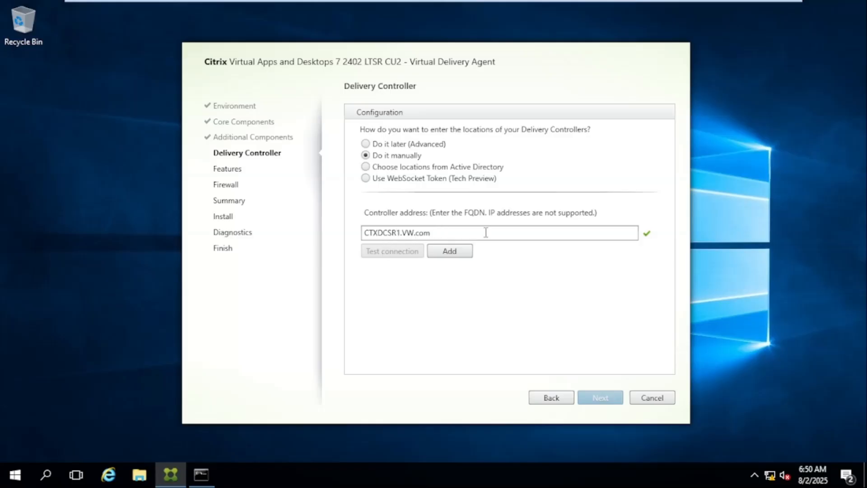
pyautogui.click(456, 253)
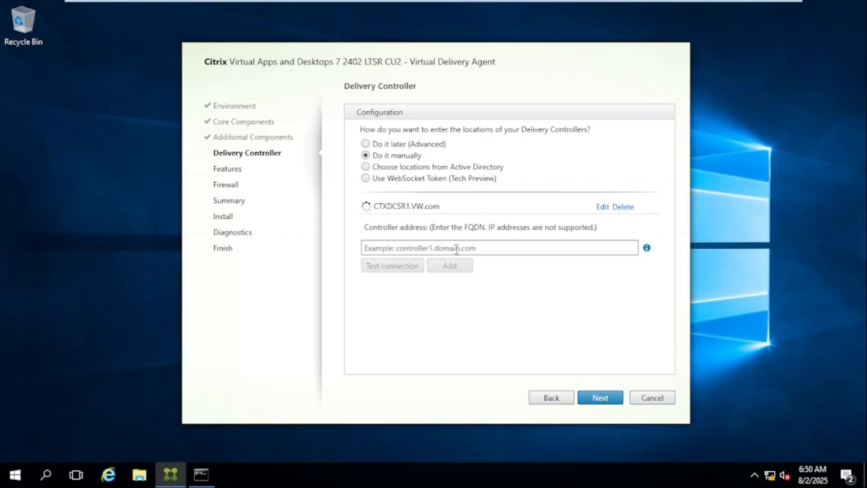
# Step: Continue past the Features page and accept automatic firewall rules to reach the installation summary
pyautogui.click(597, 398)
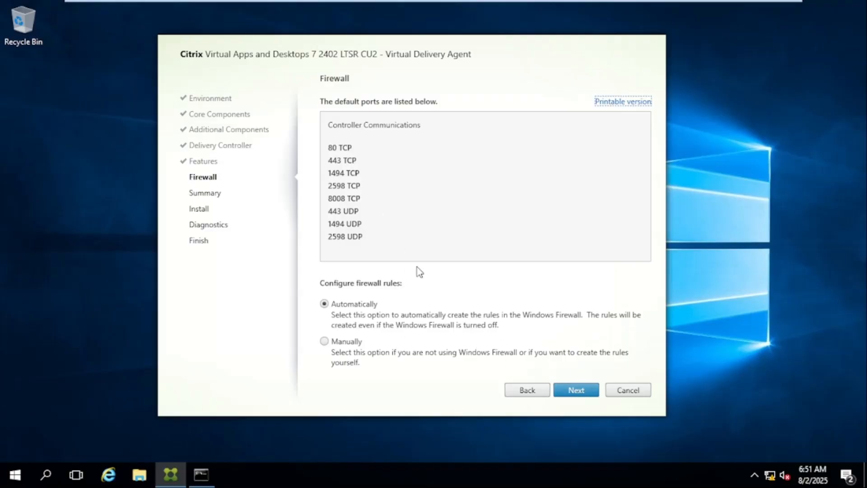
pyautogui.click(585, 387)
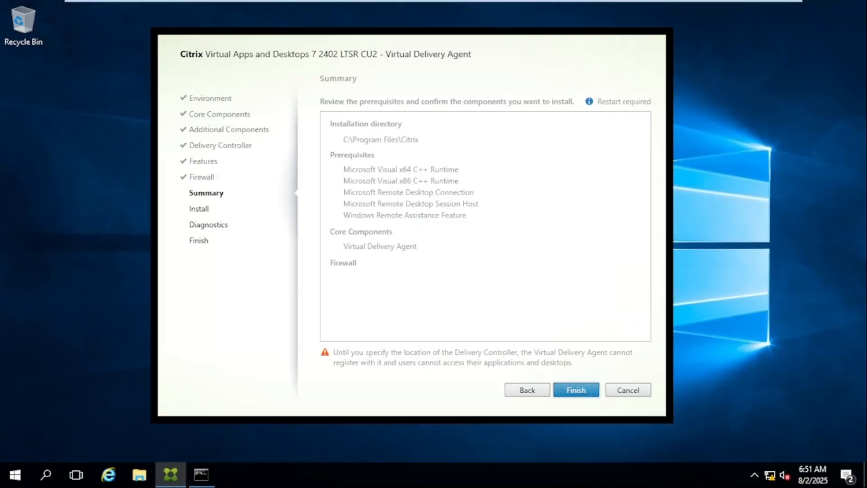